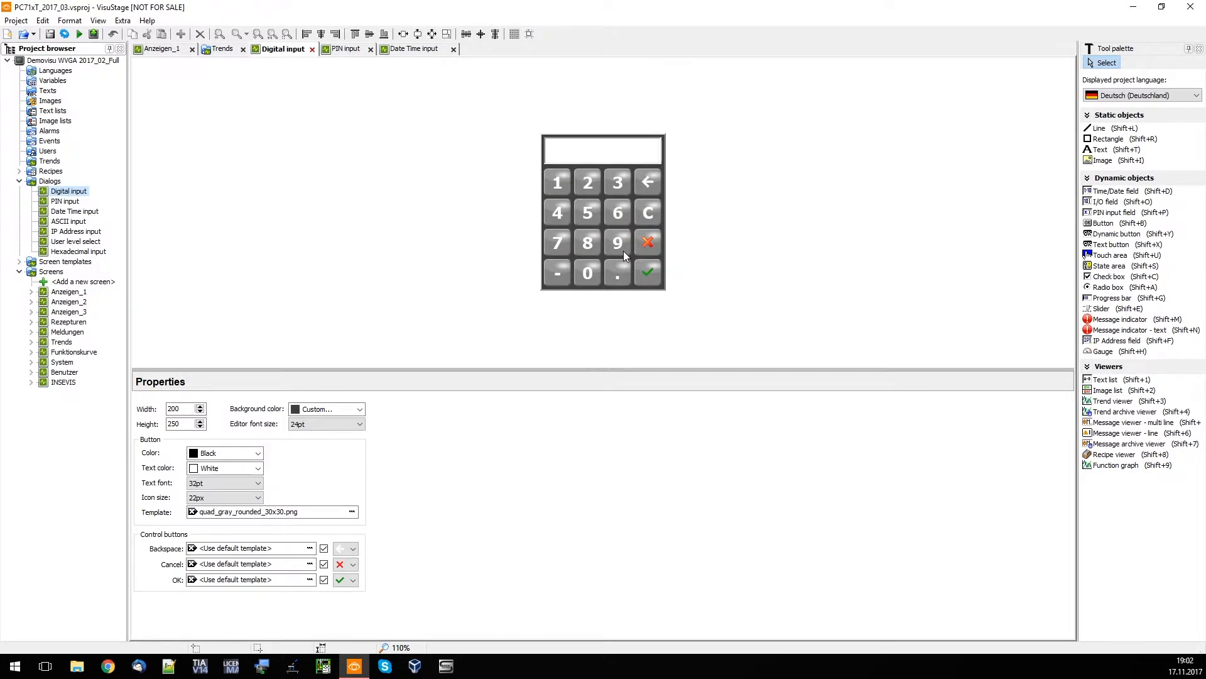
Resize the digital input dialog to 222 wide by 285 high and set its background color to Maroon
left_click(186, 409)
scroll(186, 409, "up", 20)
left_click(191, 425)
scroll(192, 424, "up", 20)
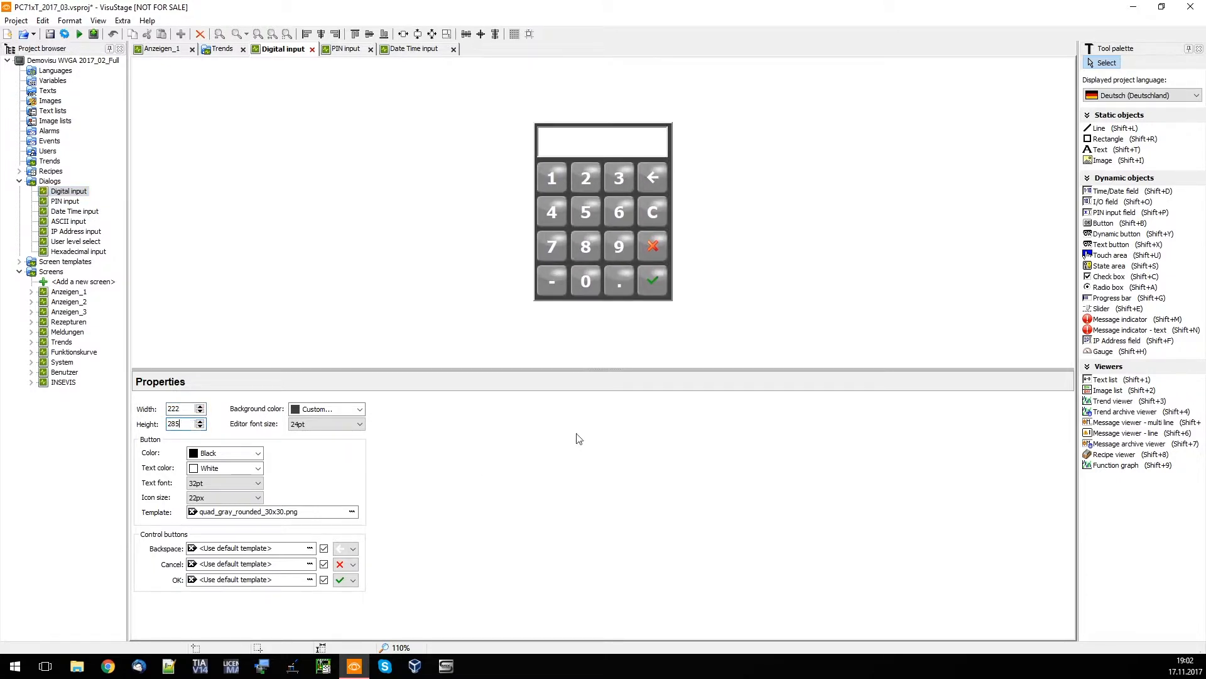
left_click(348, 409)
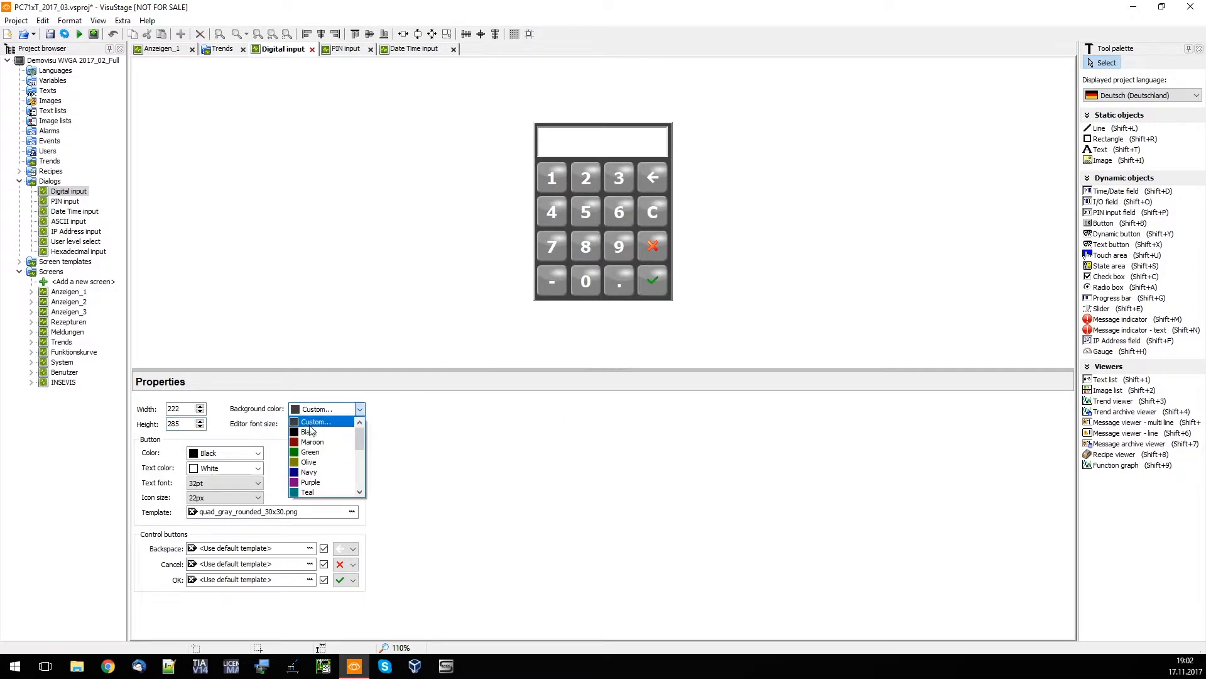
left_click(322, 442)
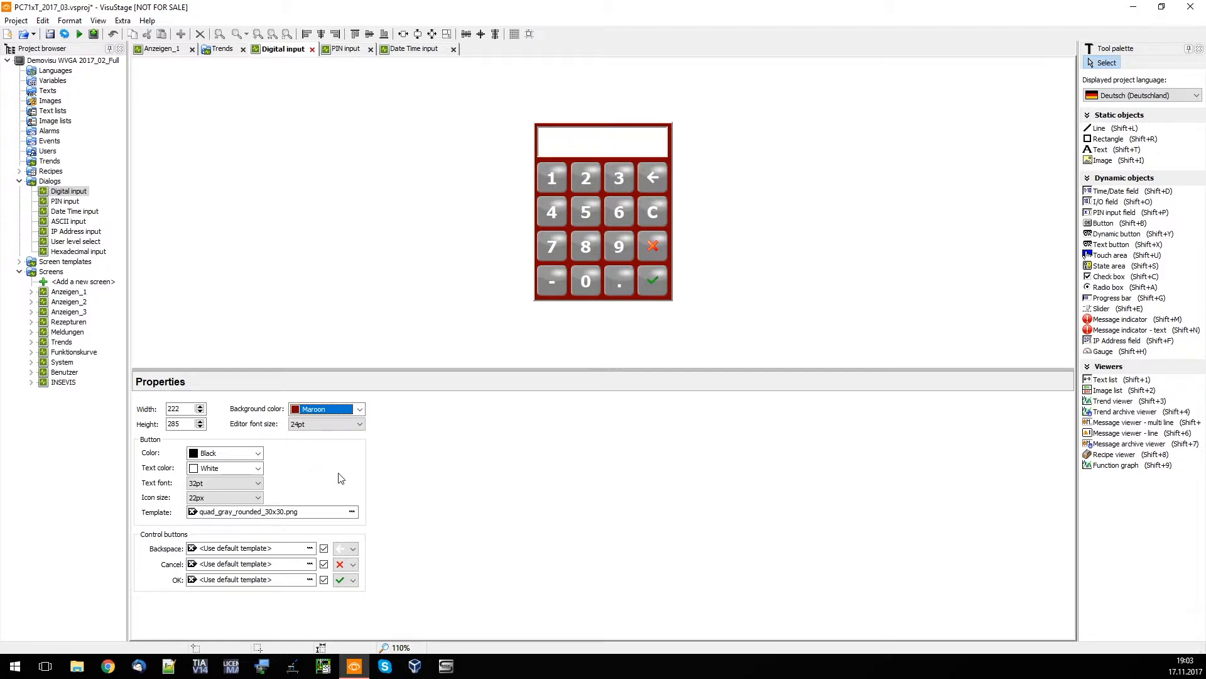
Clear the keypad's button template and color the buttons Navy with Green text
left_click(193, 512)
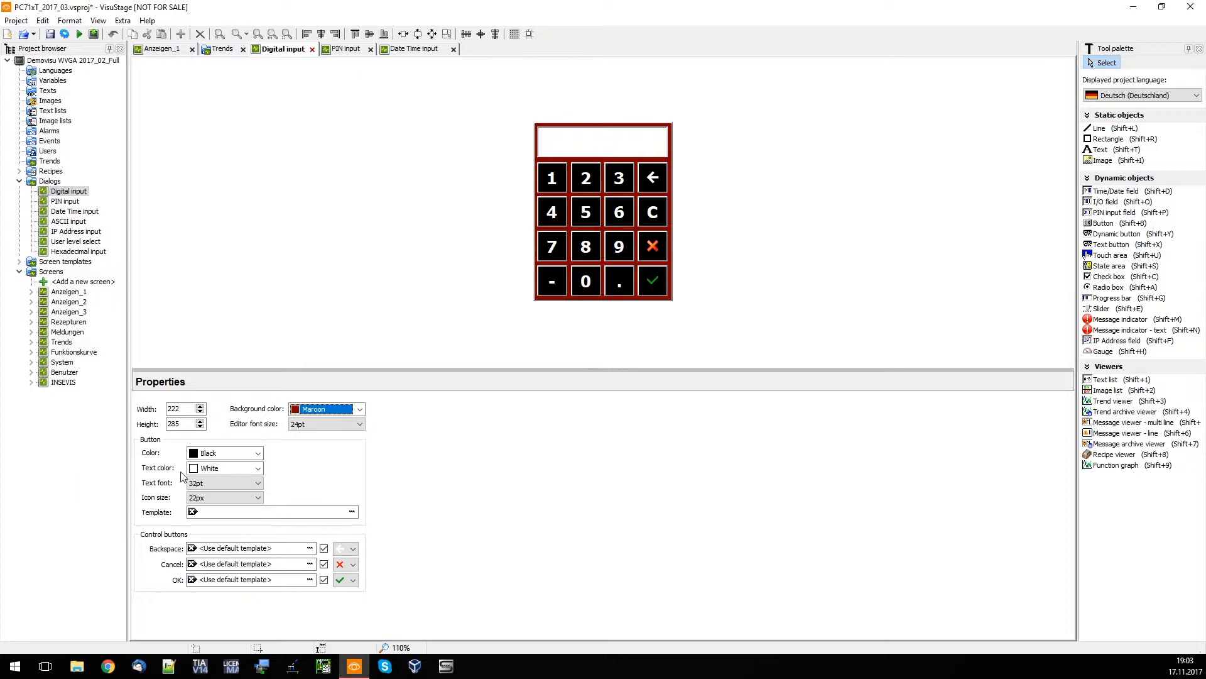
left_click(226, 453)
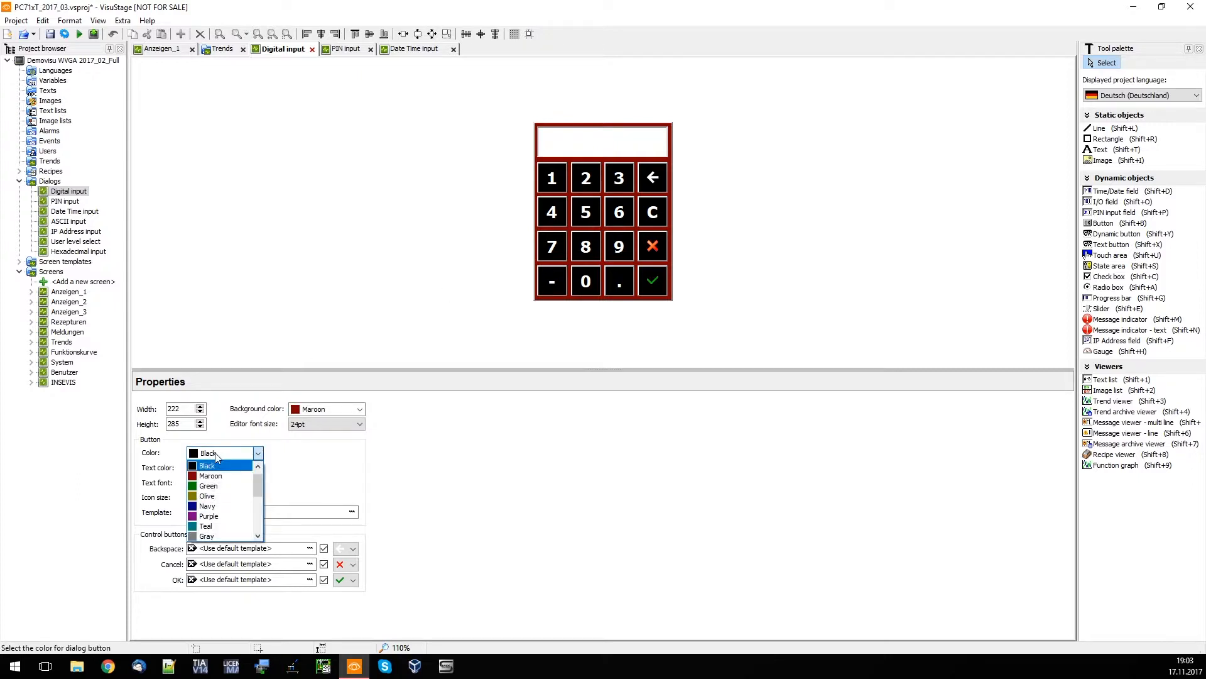
left_click(219, 507)
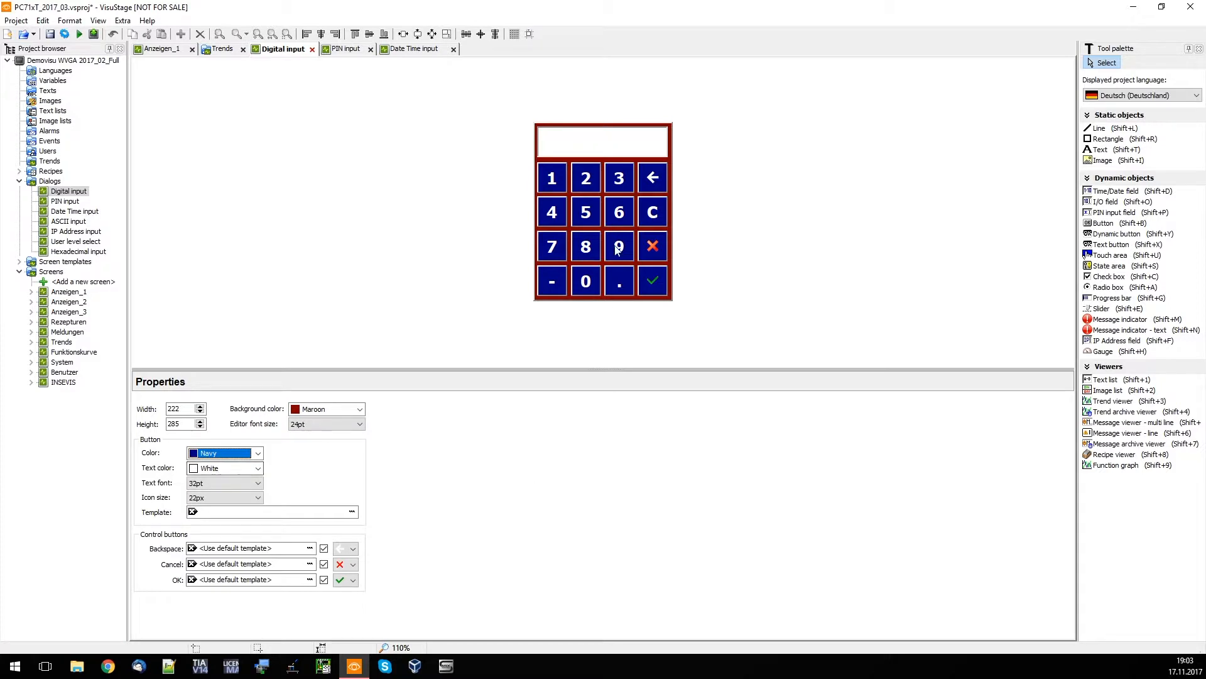
left_click(237, 468)
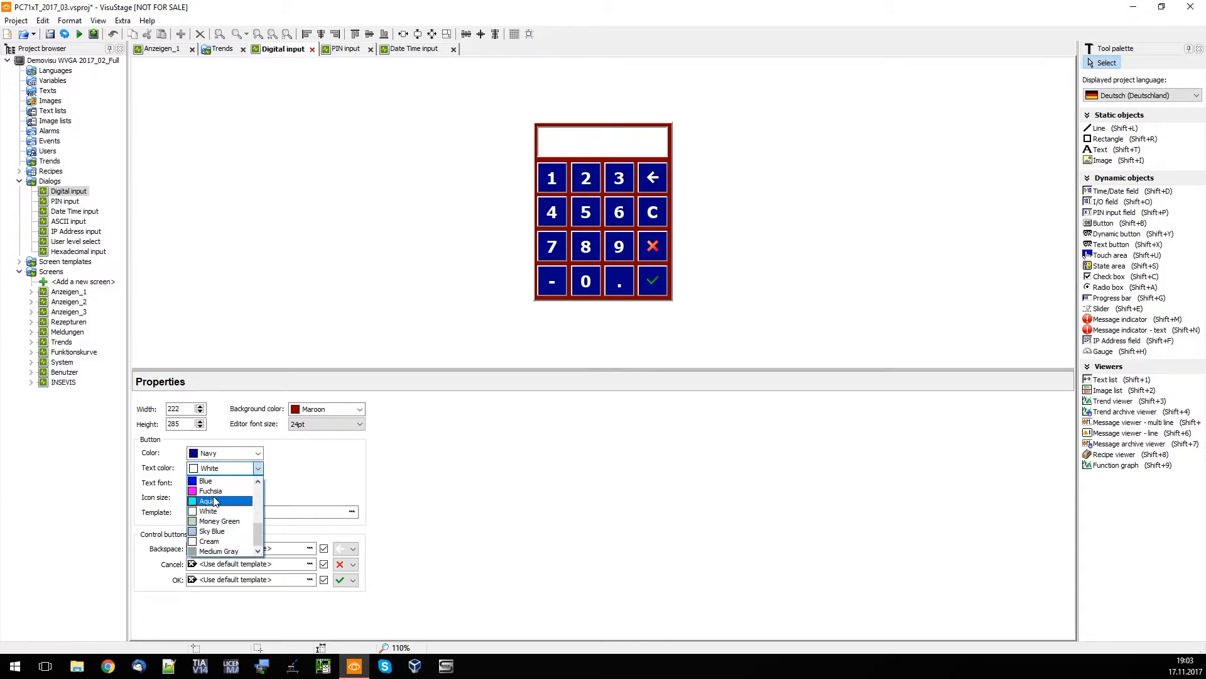
scroll(220, 512, "up", 4)
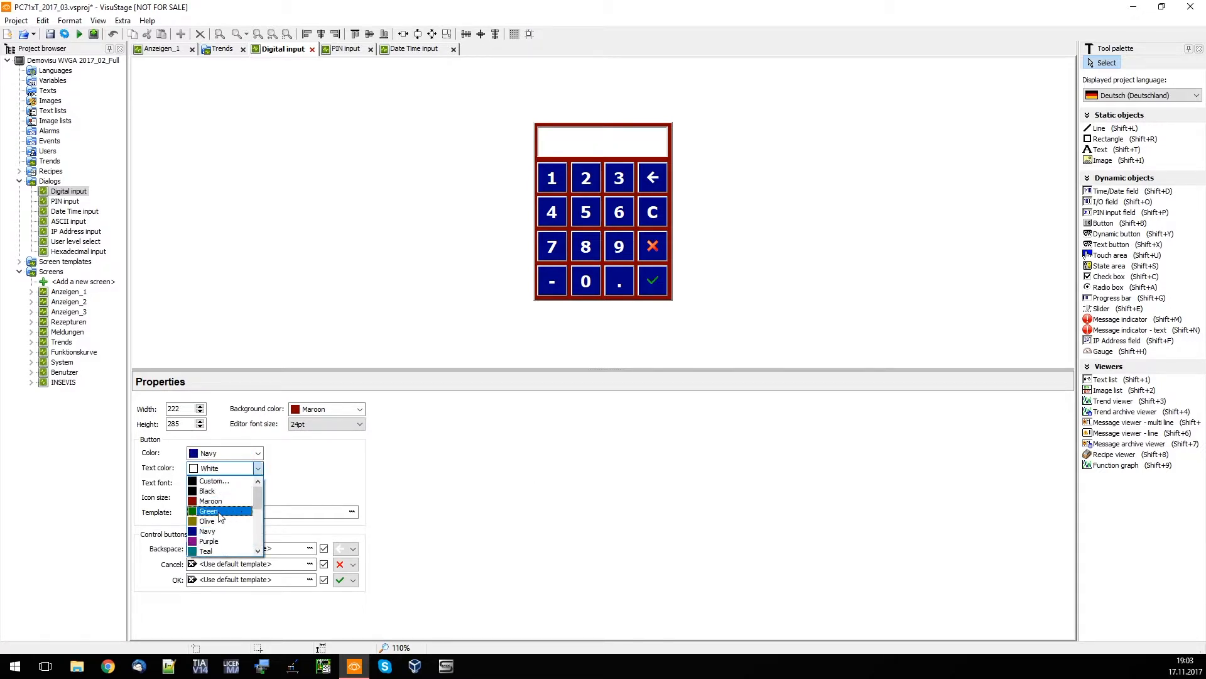
left_click(218, 512)
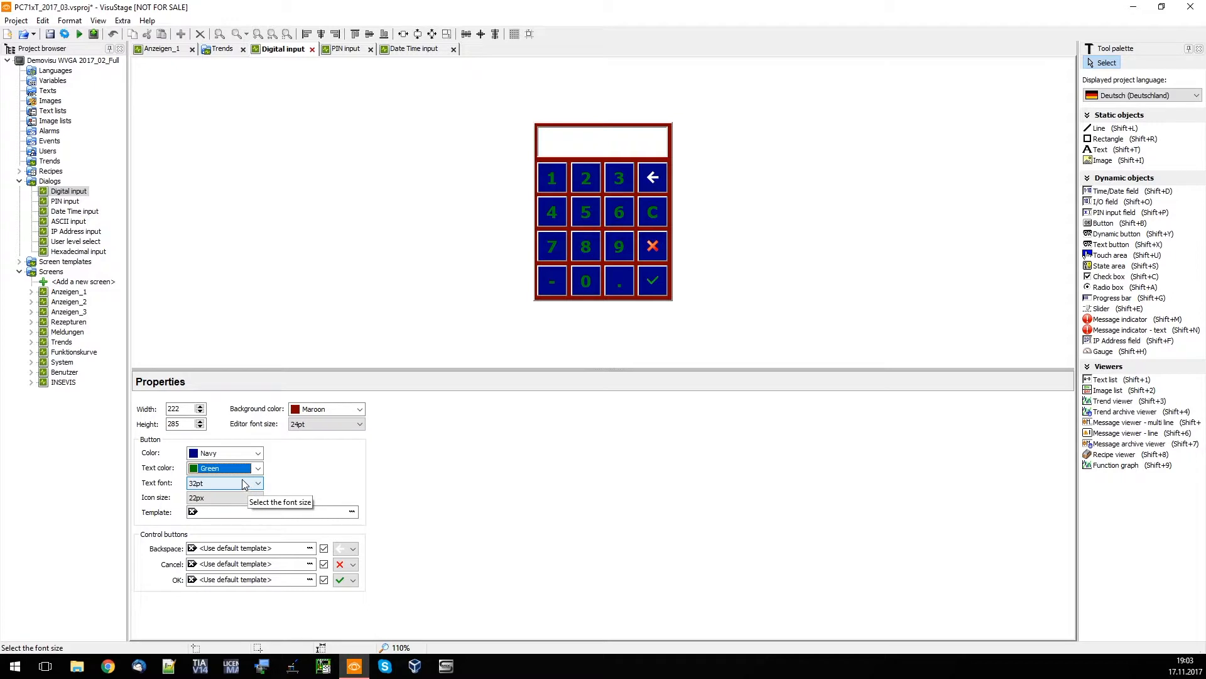
Set the keypad buttons' text font size to 48pt and the icon size to 32px
left_click(236, 486)
left_click(205, 511)
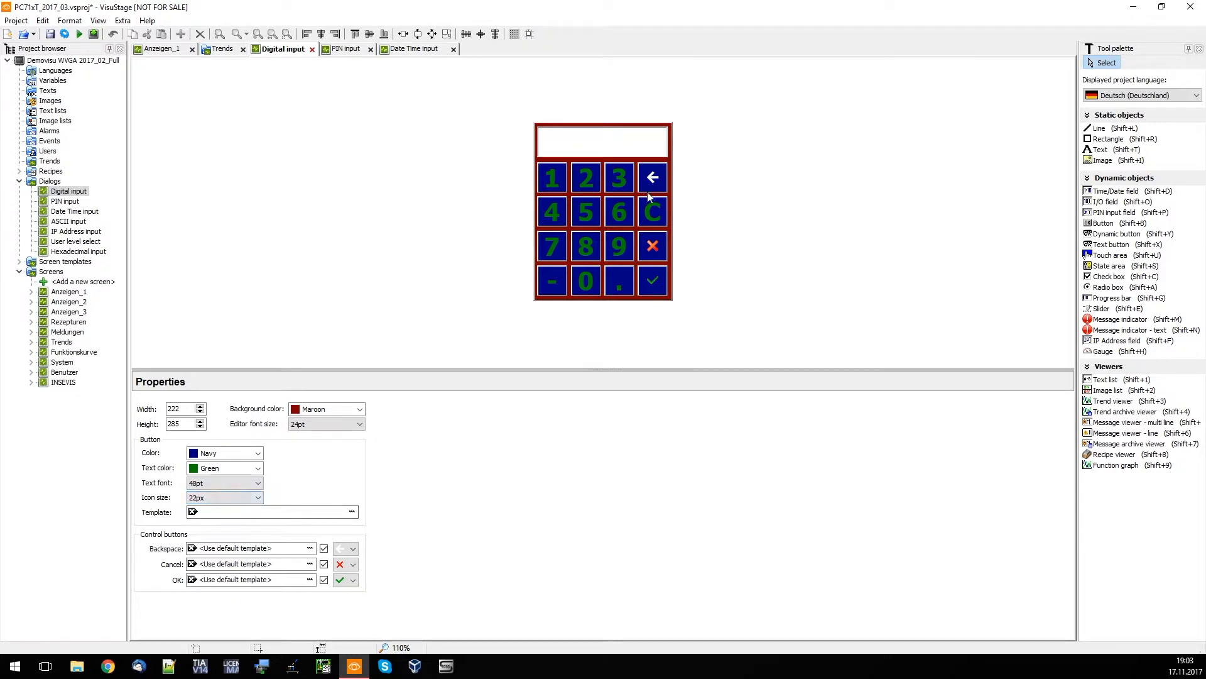
left_click(216, 498)
left_click(200, 525)
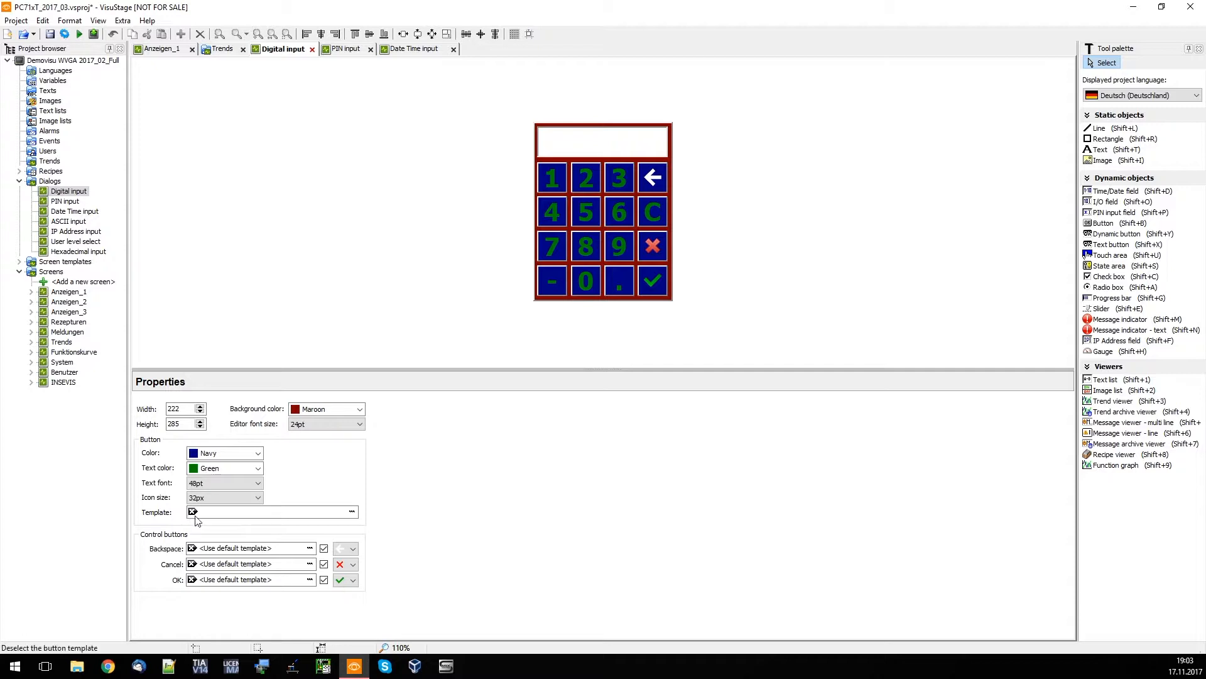
Apply the shadow_red.png image as the template for the keypad buttons
left_click(352, 513)
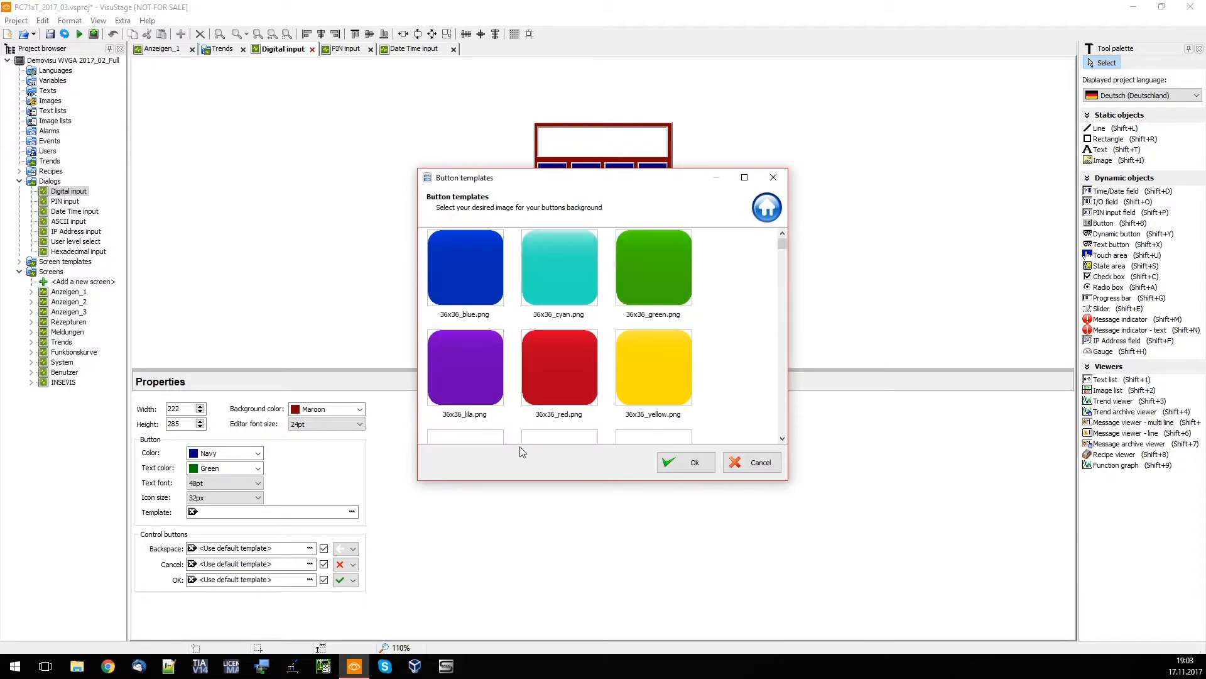
left_click_drag(783, 245, 734, 437)
left_click(561, 300)
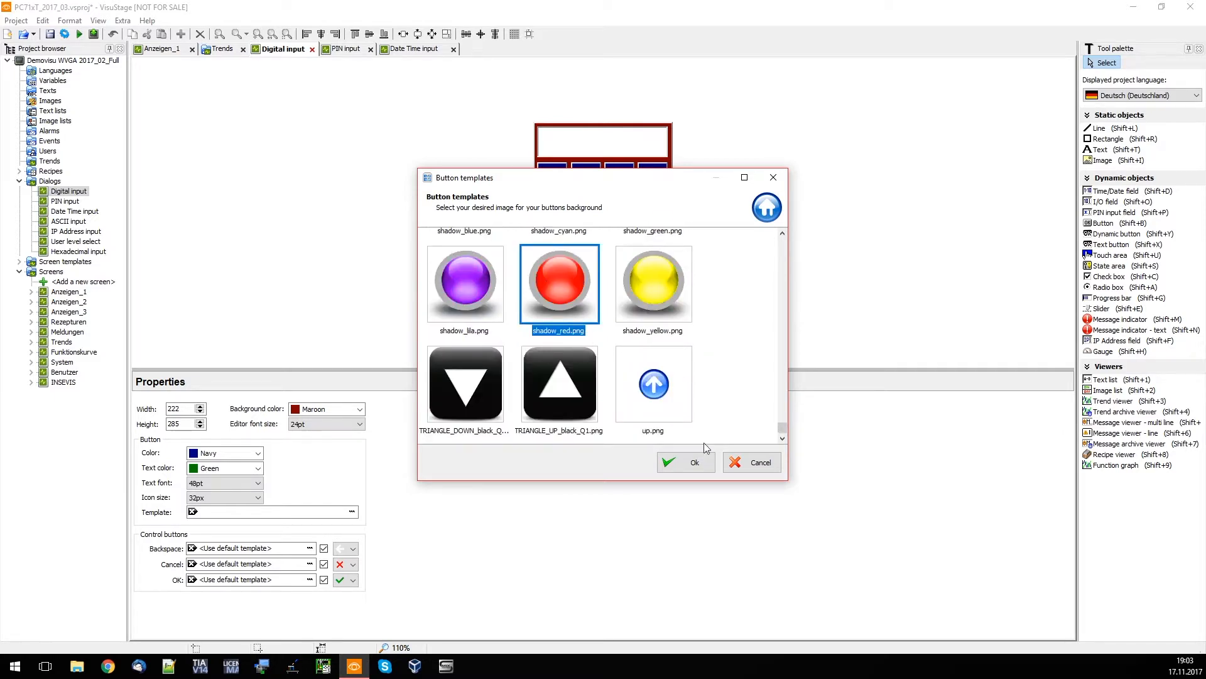
left_click(685, 463)
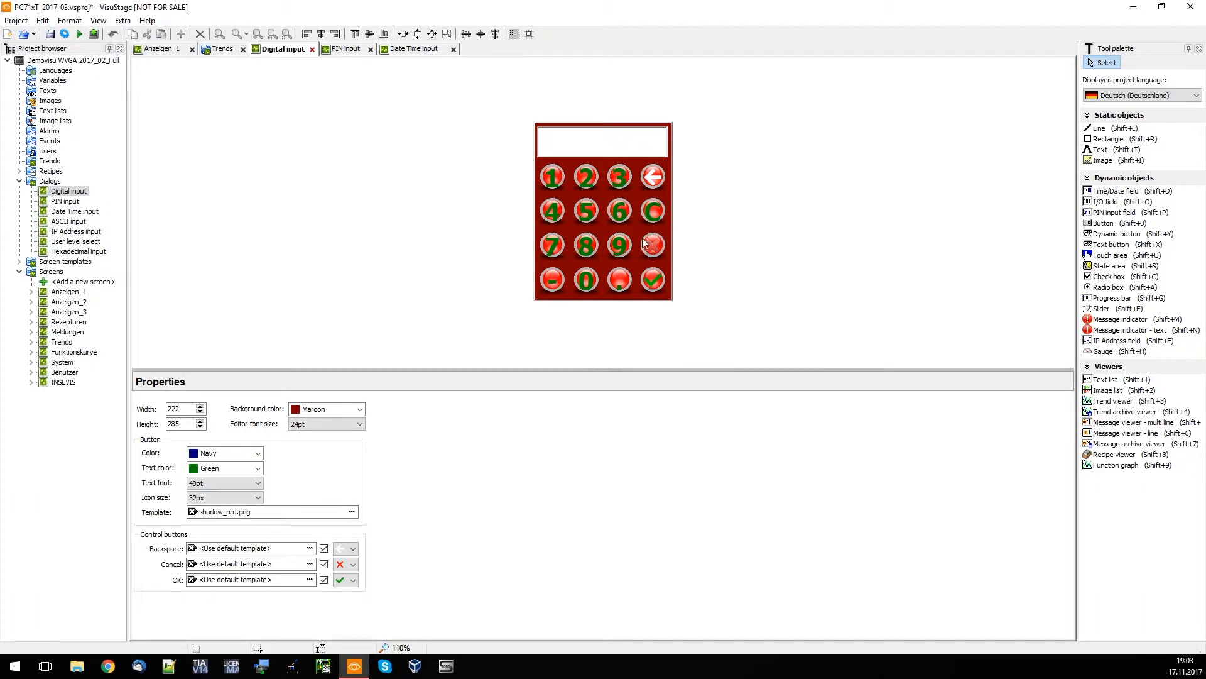
Change the Backspace, Cancel and OK button icons to their solid black versions
left_click(350, 549)
left_click(346, 579)
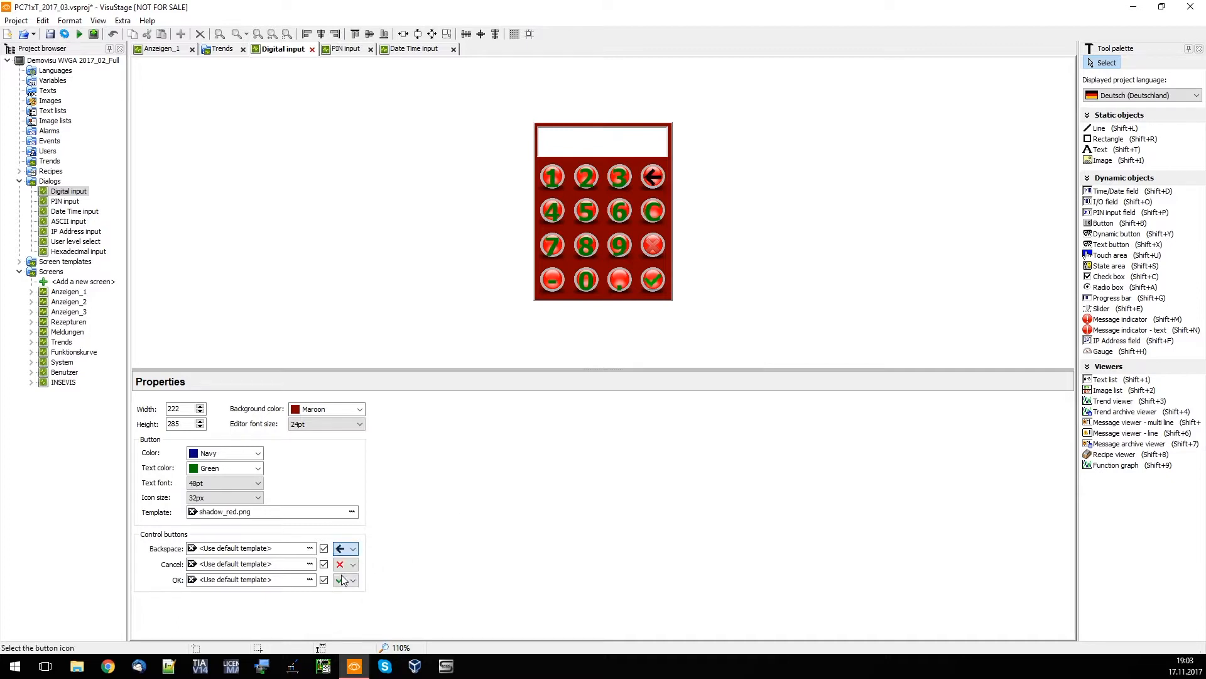
left_click(352, 564)
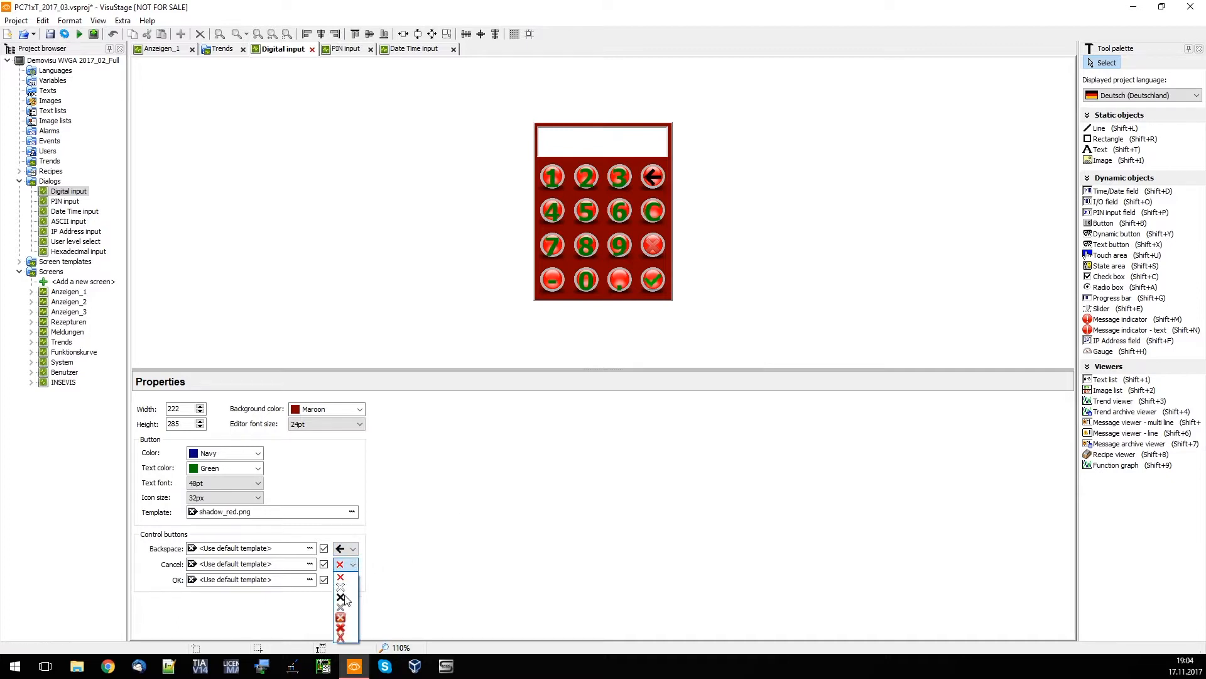
left_click(347, 599)
left_click(352, 580)
left_click(345, 628)
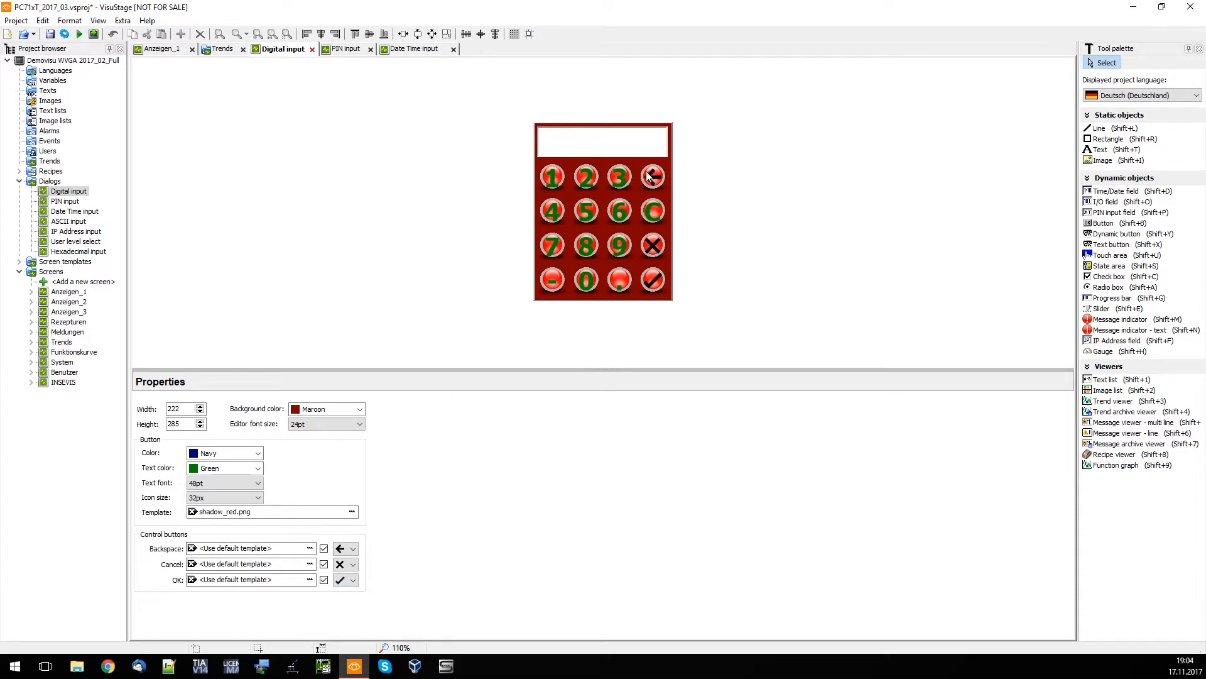
Assign the shadow_lila.png template to the Backspace, Cancel and OK control buttons
left_click(310, 548)
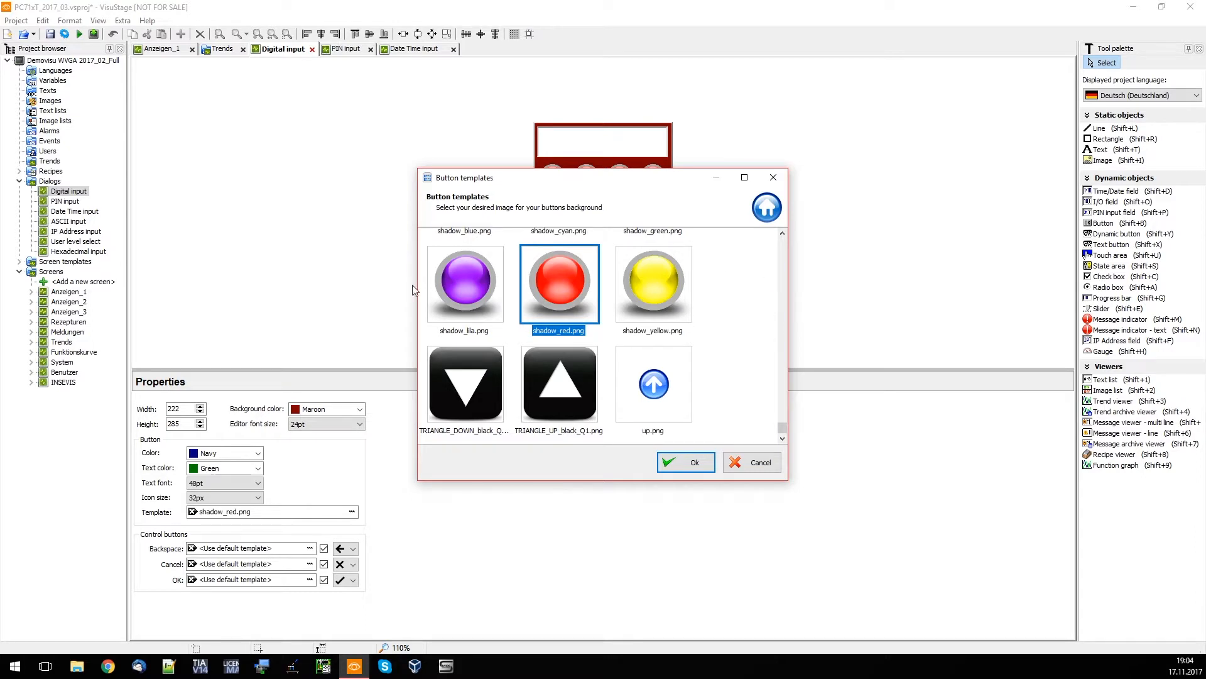
left_click(483, 308)
left_click(691, 462)
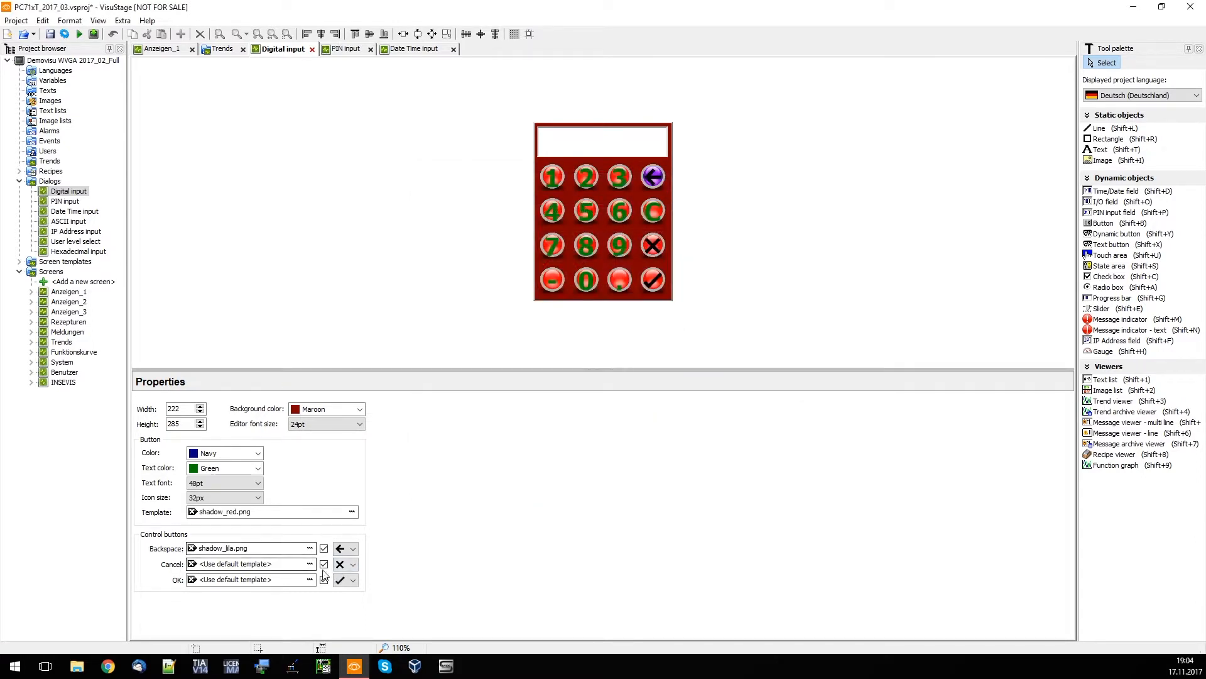
left_click(310, 564)
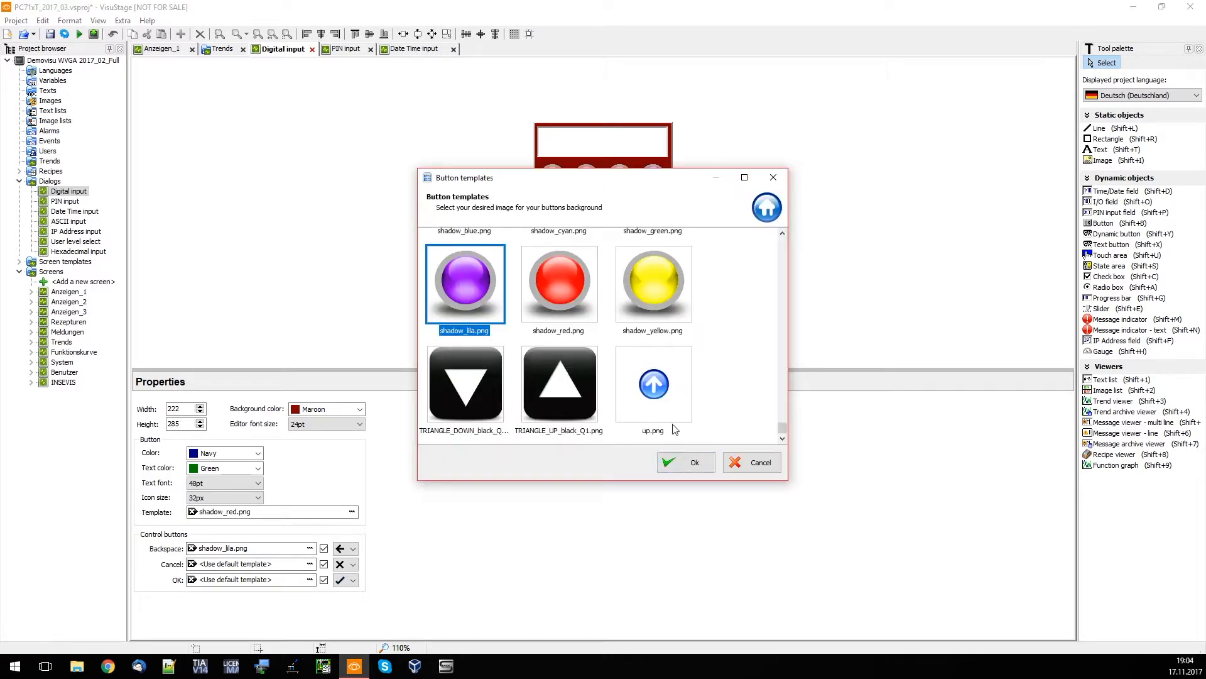
left_click(679, 471)
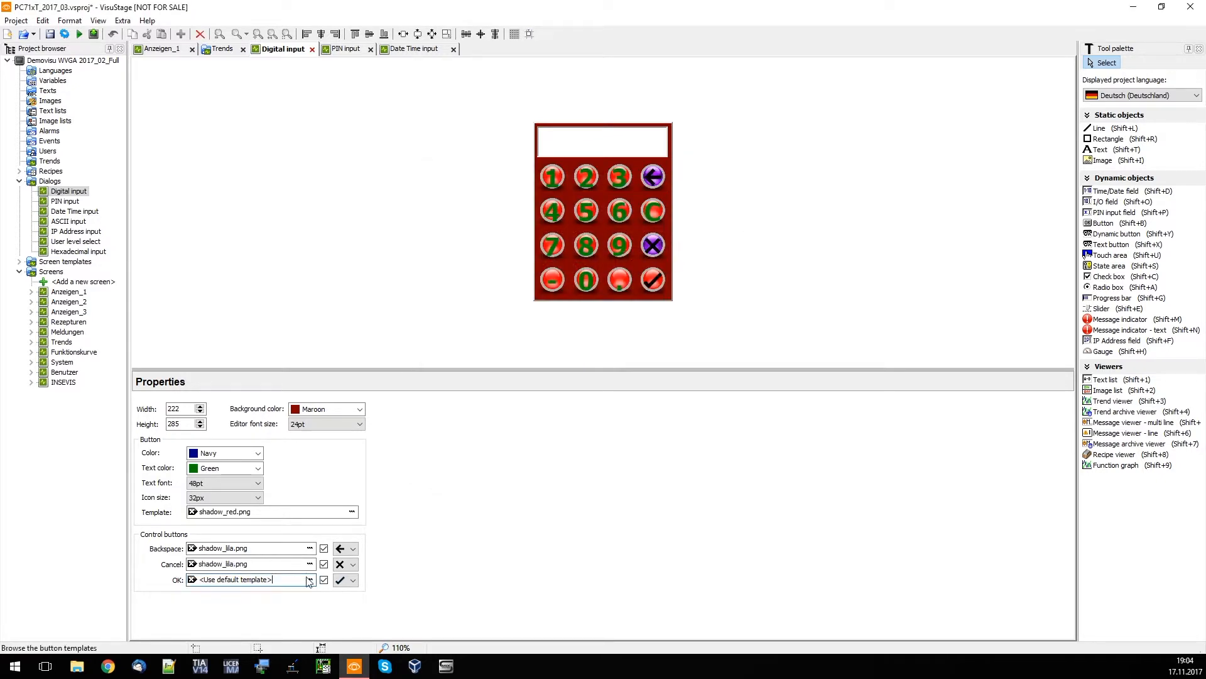
left_click(310, 579)
left_click(695, 466)
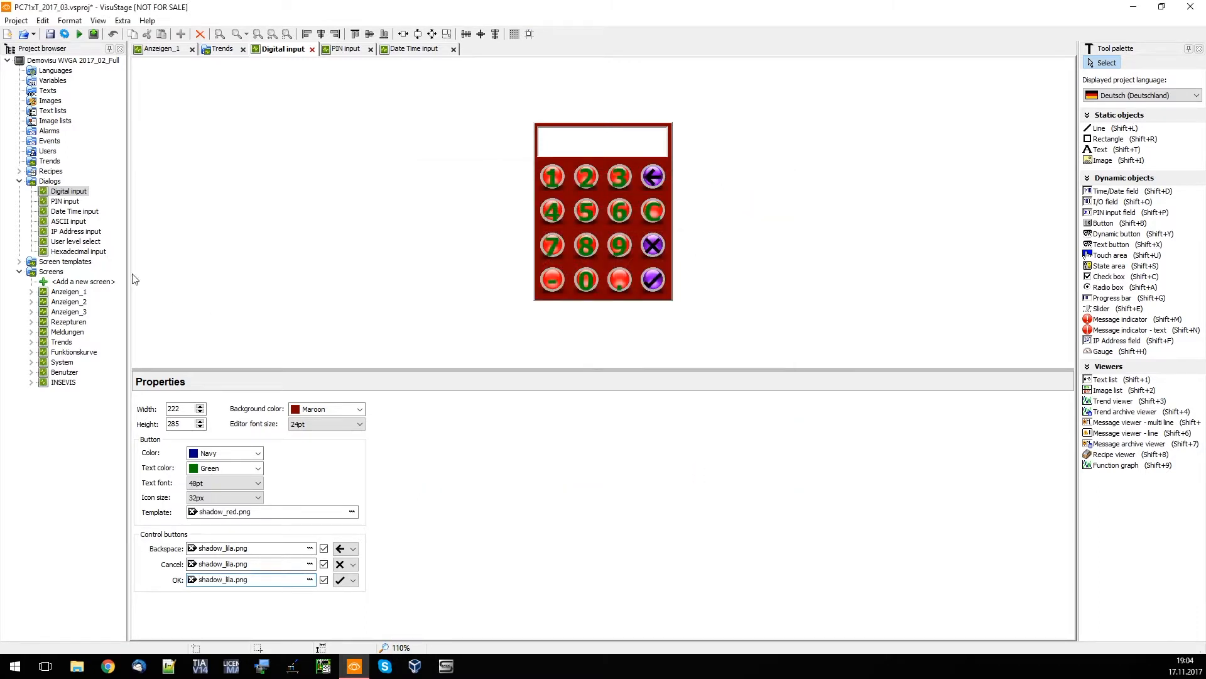
Open the list of screen templates and view the Kopfzeile_standard template
double_click(45, 262)
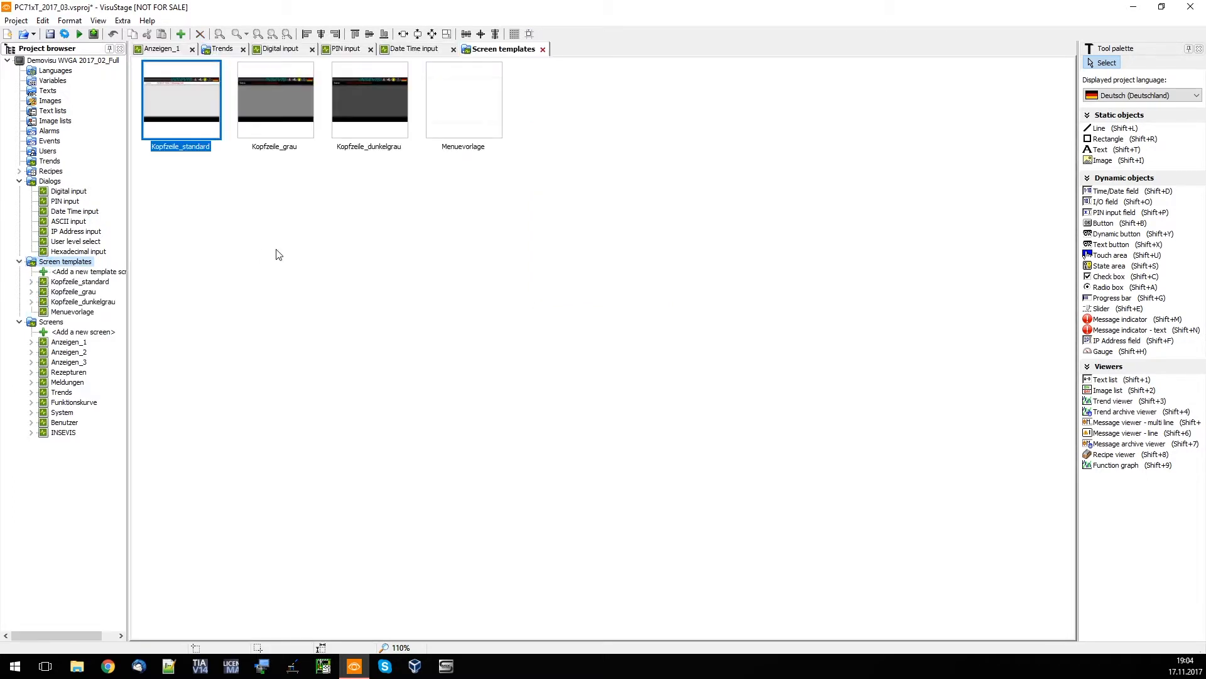
double_click(197, 99)
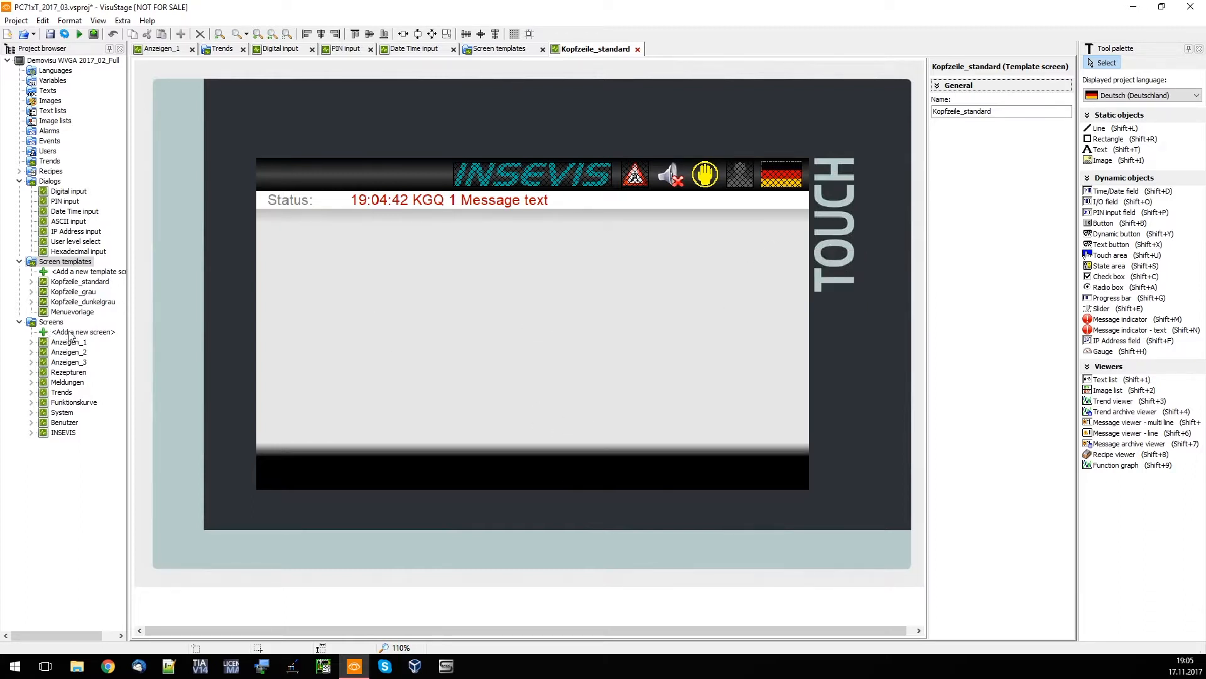
Add a new screen to the project and assign Kopfzeile_grau as its template screen
left_click(81, 331)
double_click(82, 332)
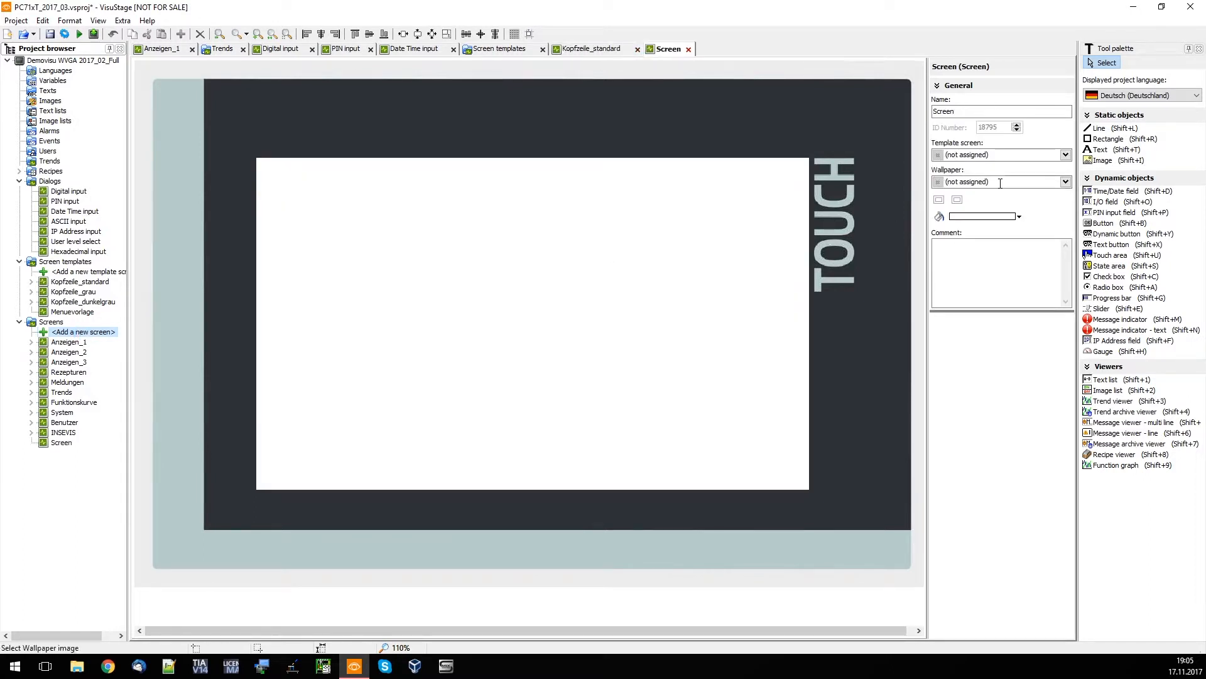
left_click(1065, 155)
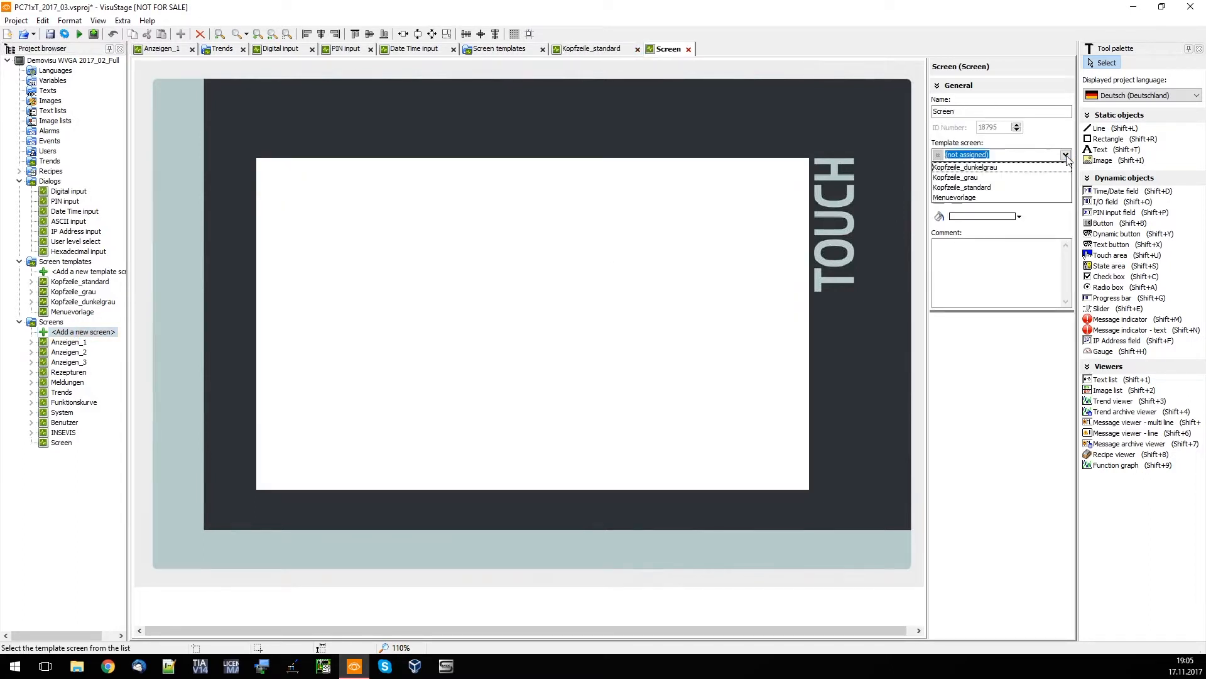
left_click(998, 177)
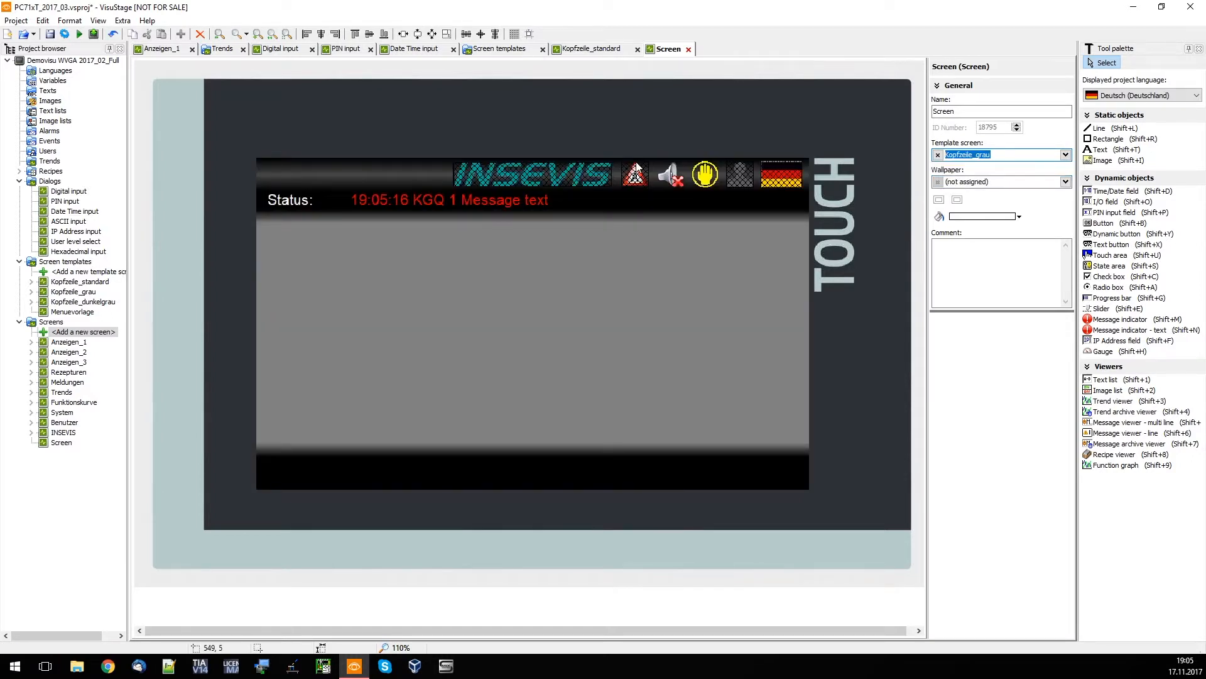
Delete the newly added screen from the project
left_click(62, 445)
key("Delete")
key("Return")
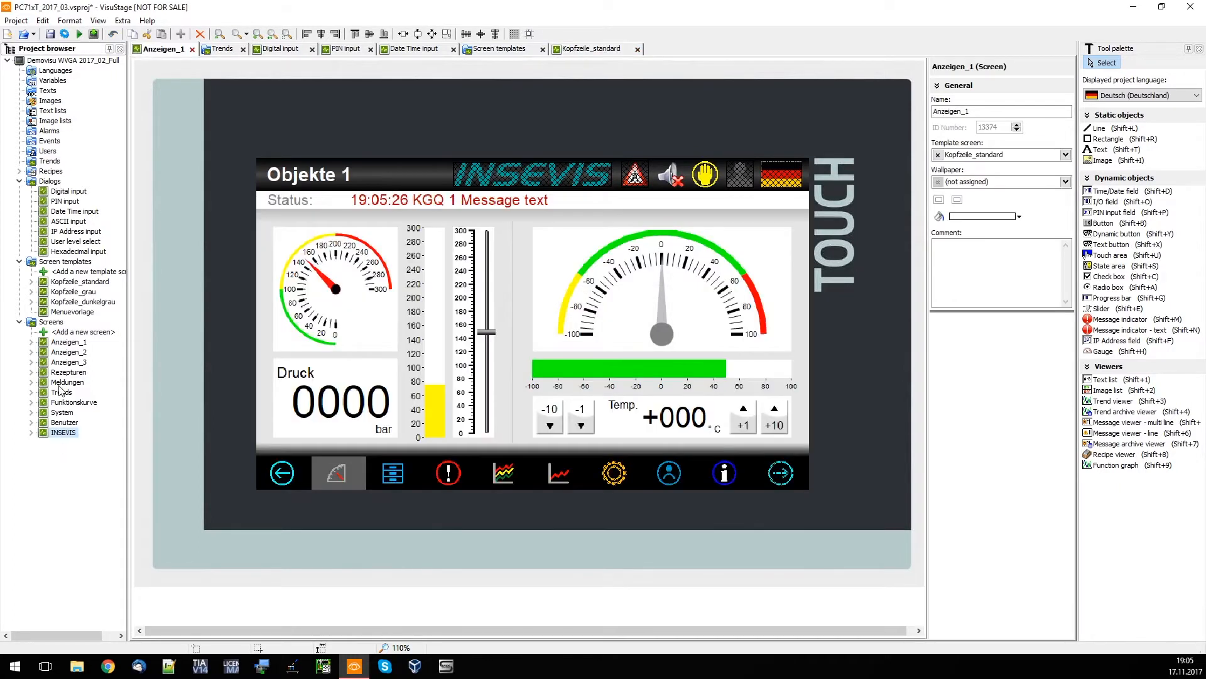
Change the template screen of Anzeigen_1 to Kopfzeile_grau
left_click(73, 344)
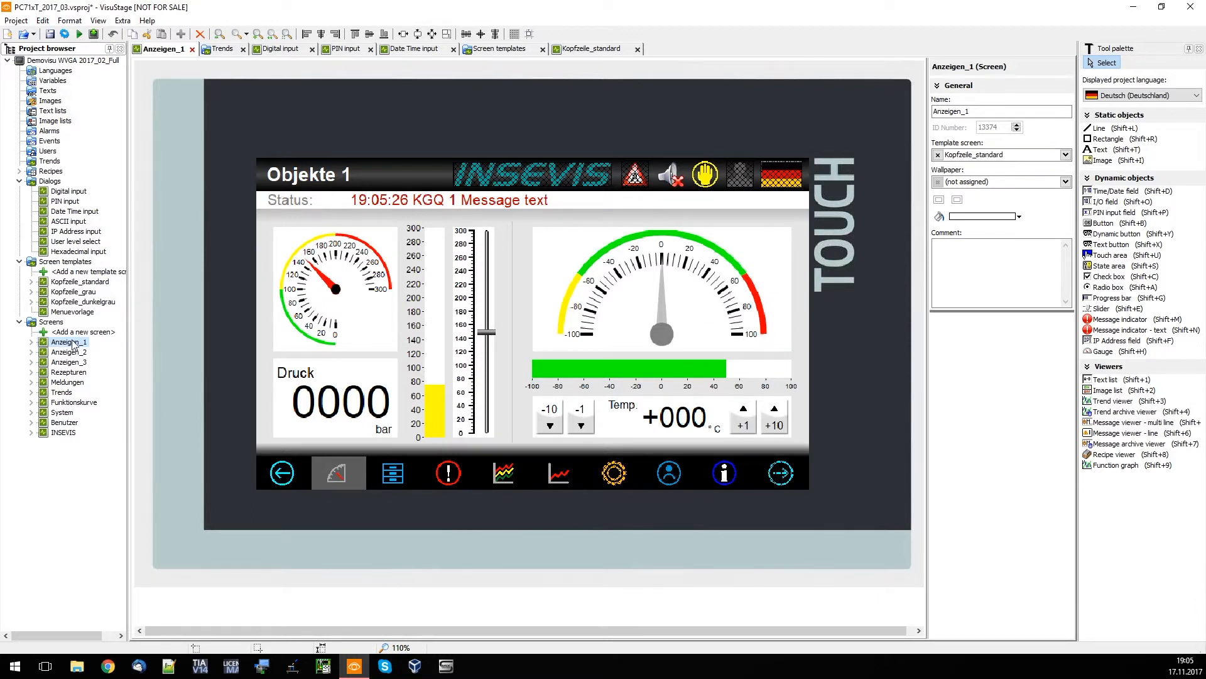
left_click(1066, 155)
left_click(983, 181)
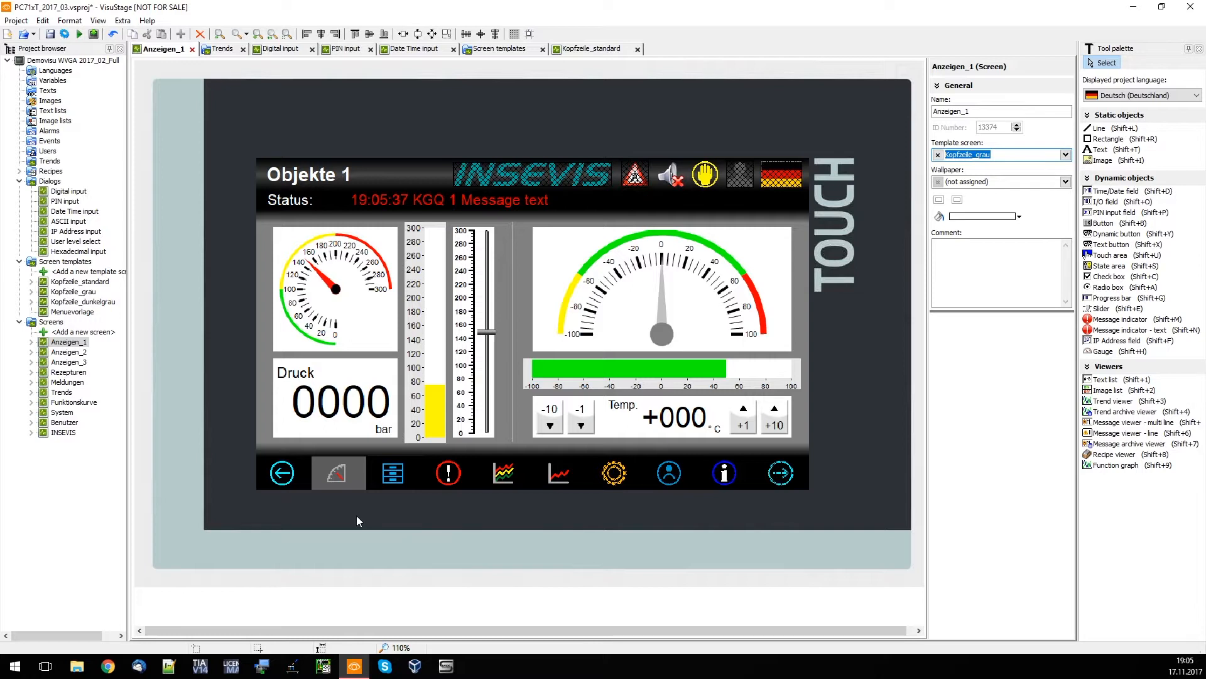
Open the general Screens settings and examine the source variable for the current screen ID number
double_click(49, 321)
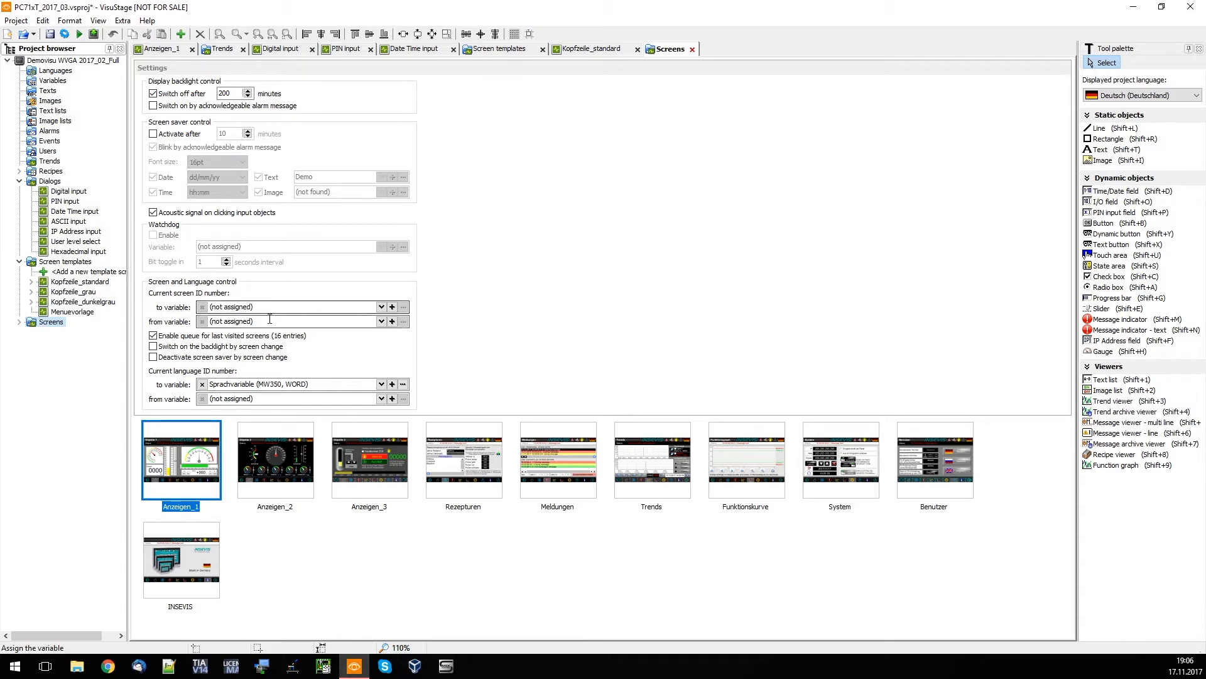
left_click(271, 318)
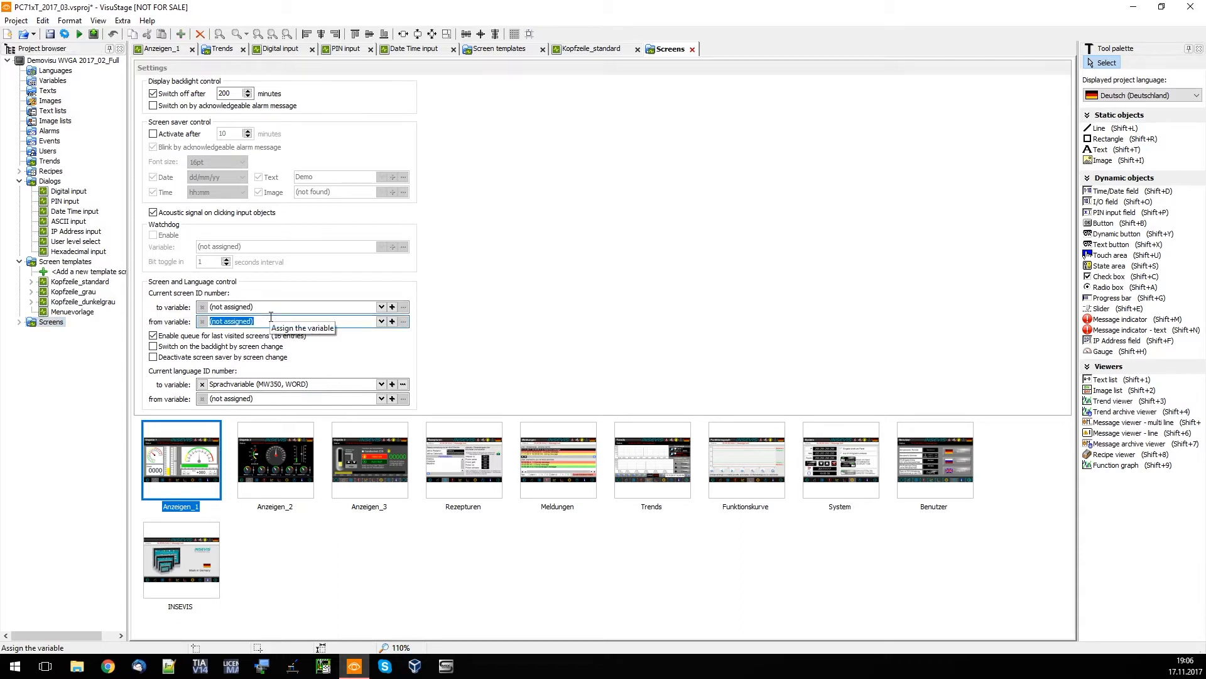